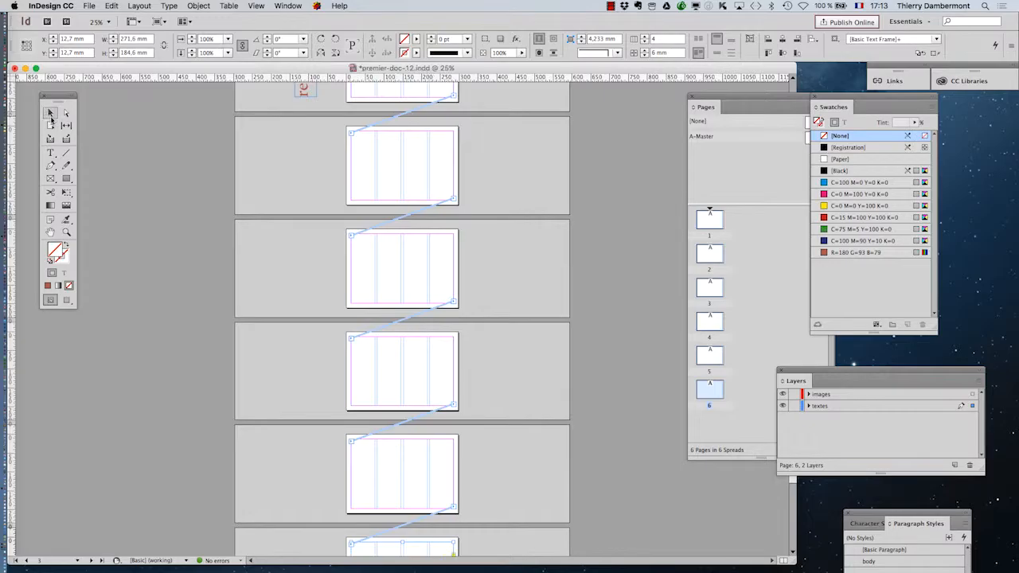
Fill the threaded text frames with placeholder text, starting from the insertion point in the four-column frame on page 1.
click(226, 203)
key(super+equal)
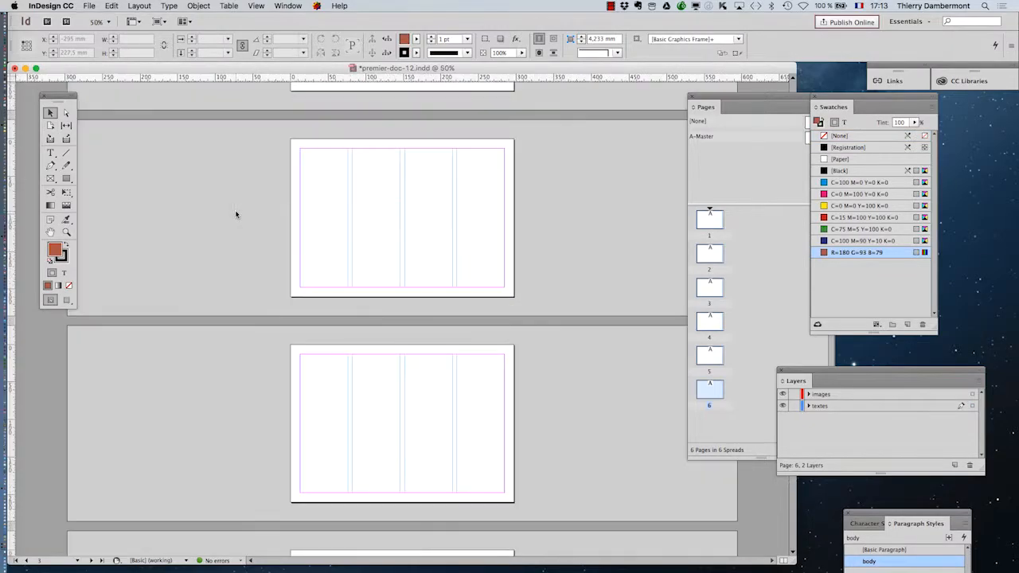
scroll(237, 216, down, 2)
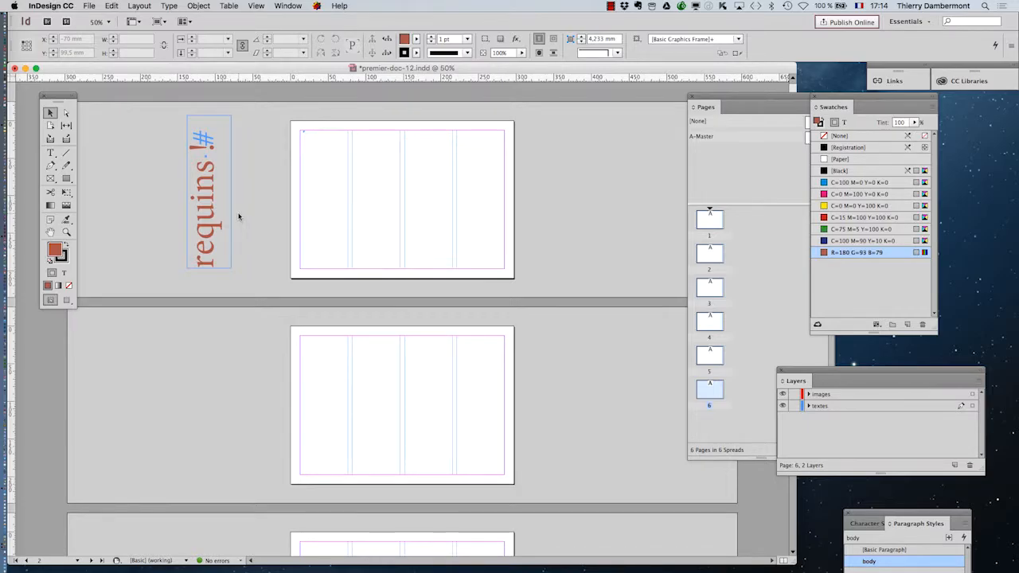
shift+click(330, 183)
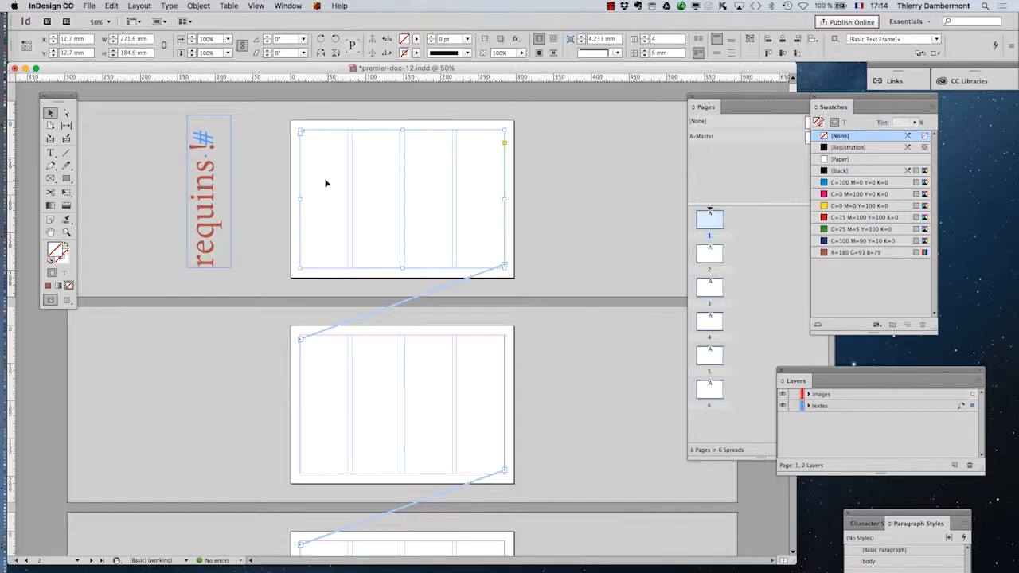
click(50, 153)
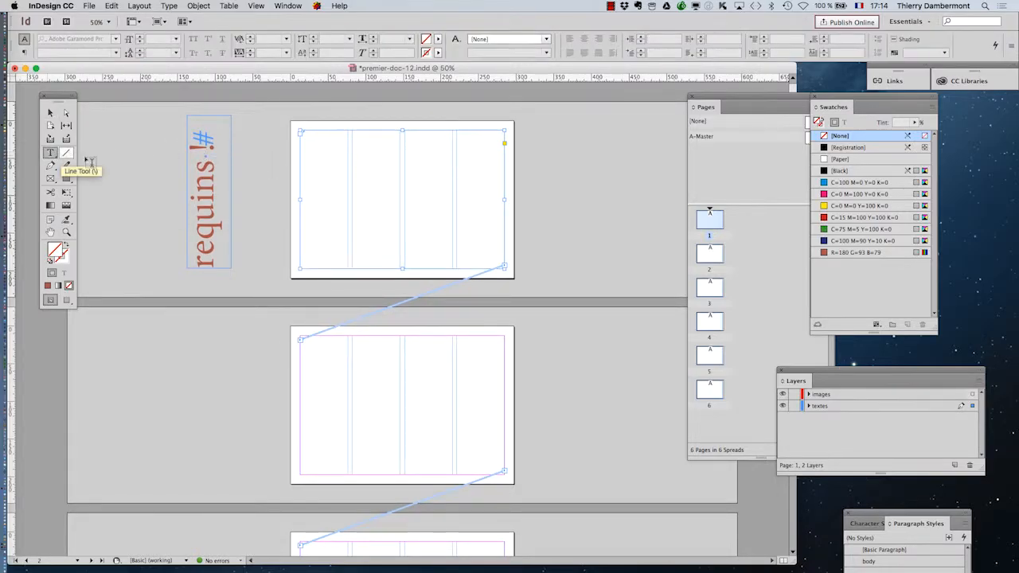
click(308, 159)
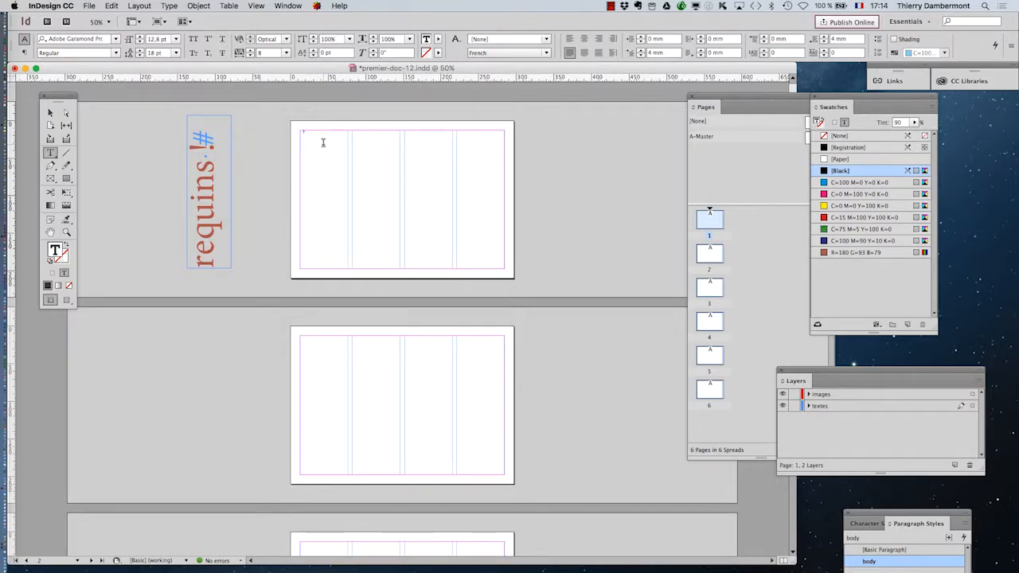
key(super+d)
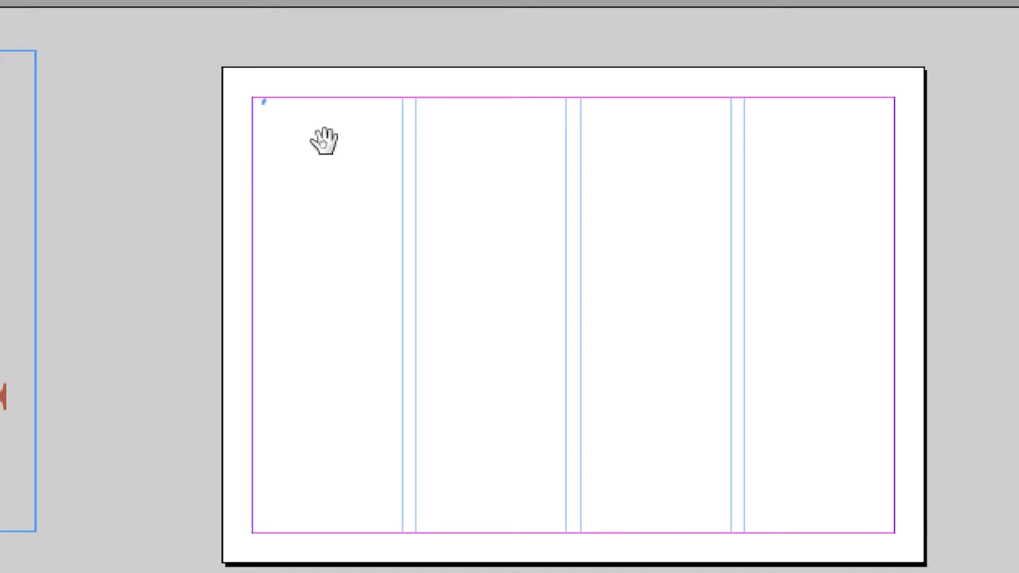
scroll(325, 139, up, 1)
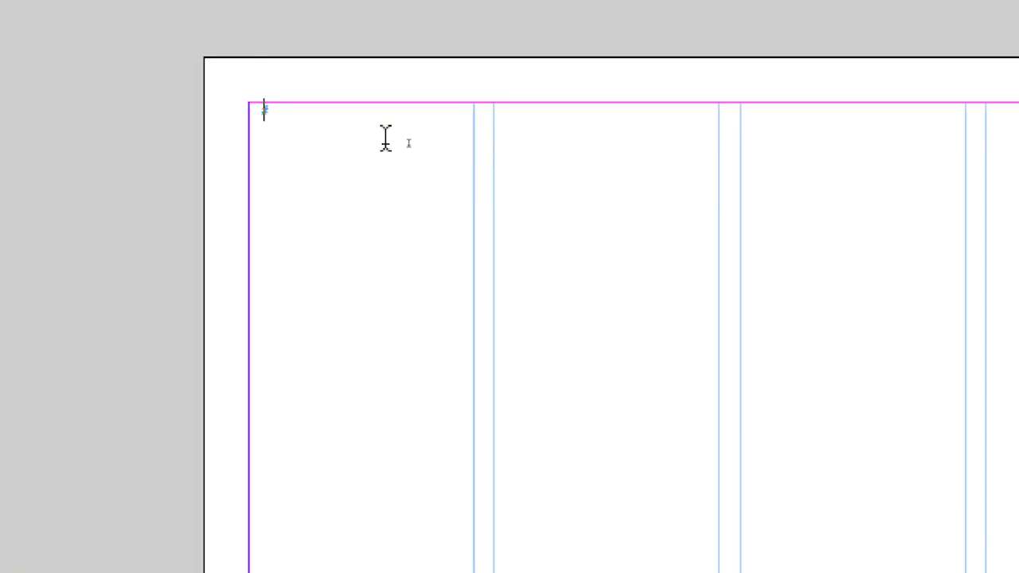
right_click(386, 145)
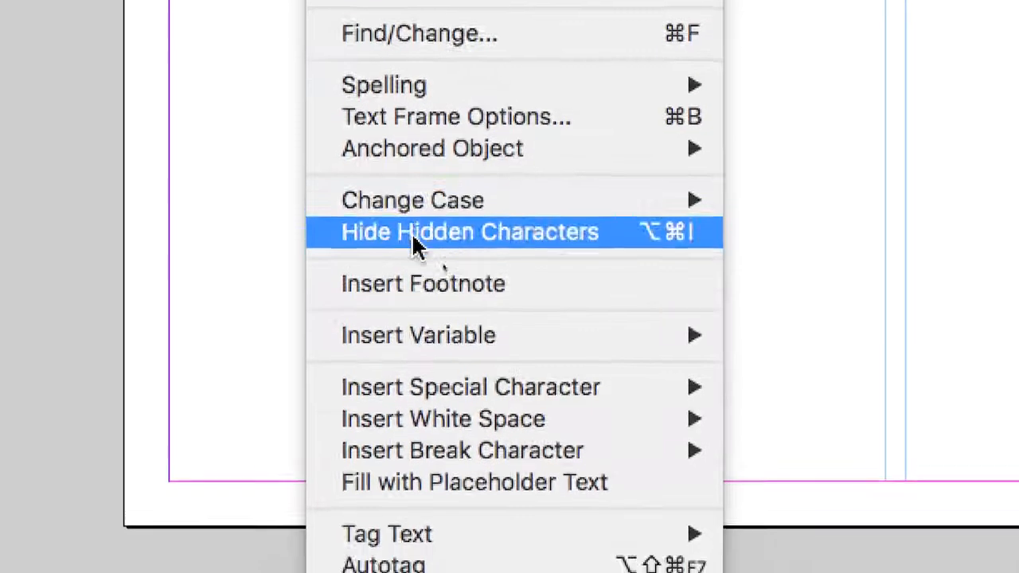
mouse_move(505, 572)
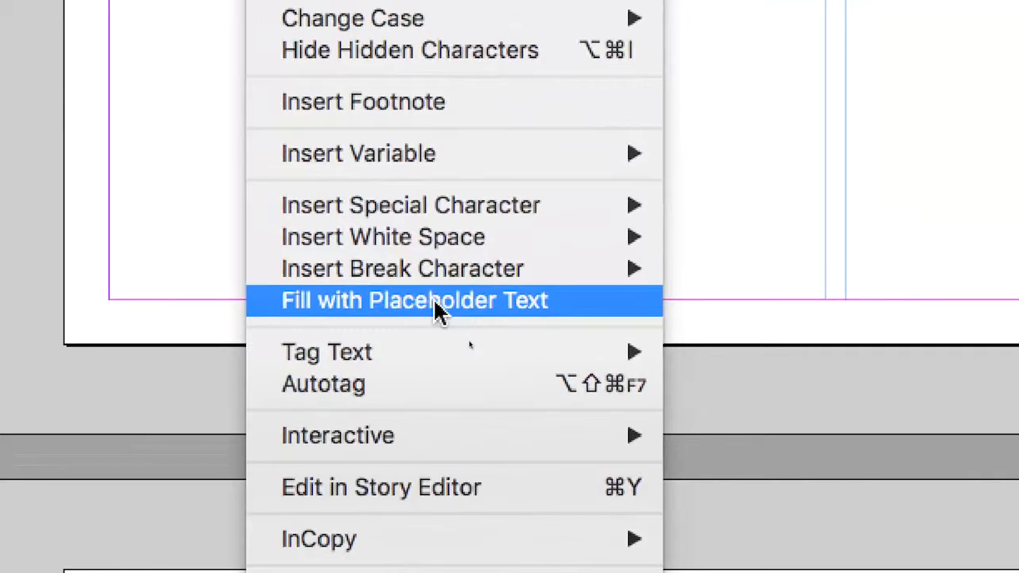
click(436, 301)
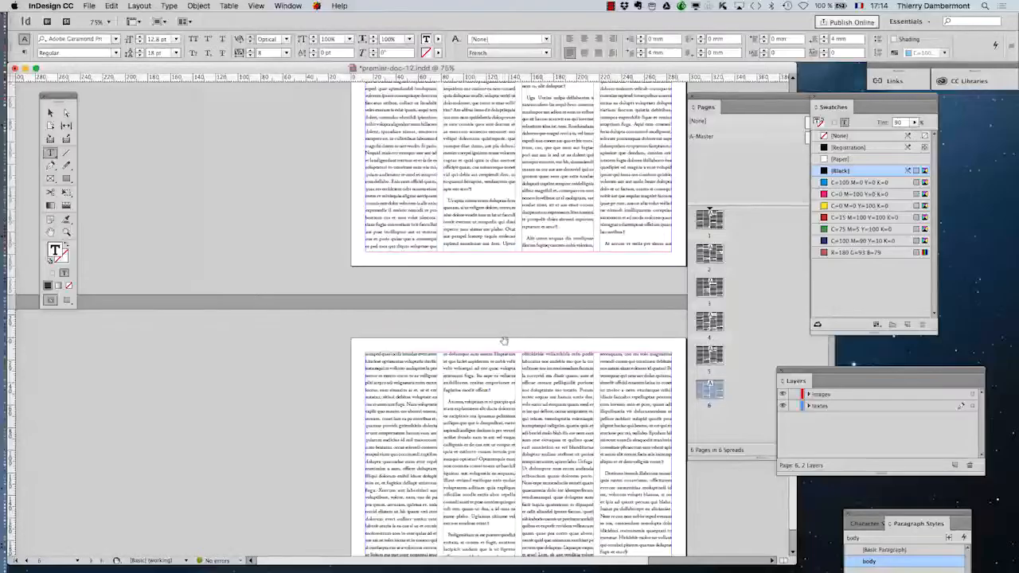
Examine the placeholder text across the document's pages and up close on page 1.
key(super+minus)
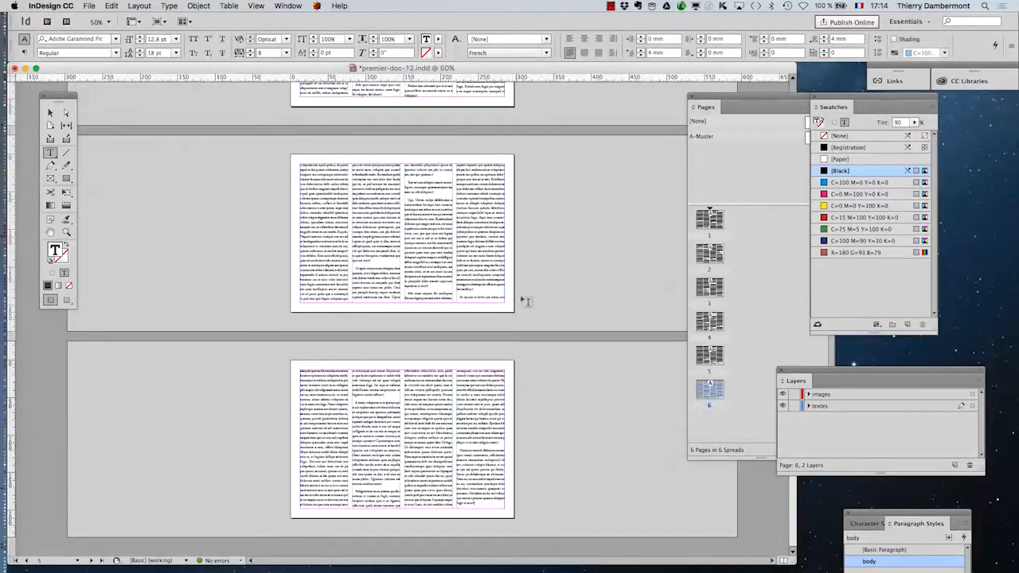
scroll(459, 272, up, 5)
scroll(460, 272, up, 10)
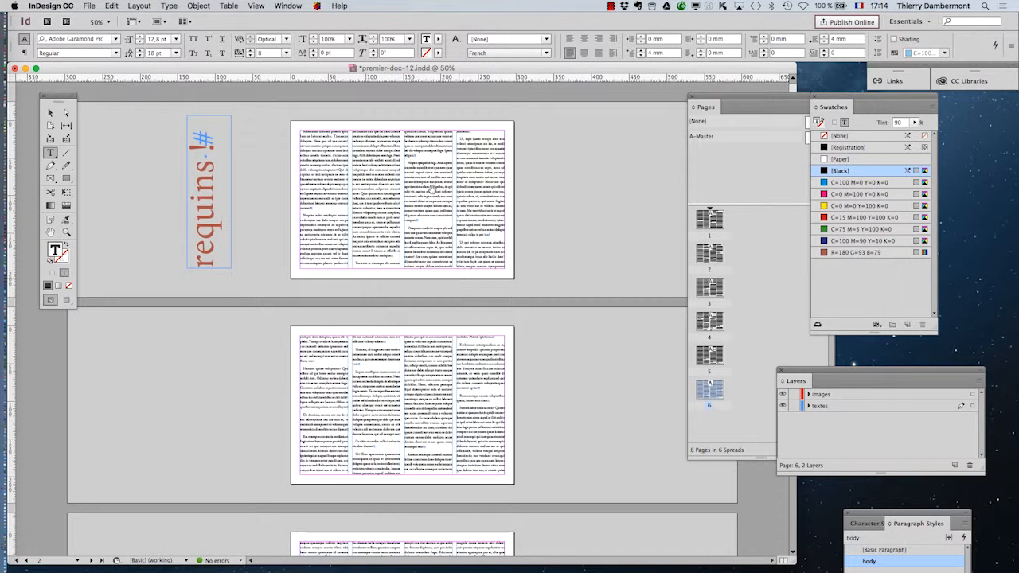
key(super+equal)
drag(457, 184, 380, 240)
key(super+equal)
key(super+equal)
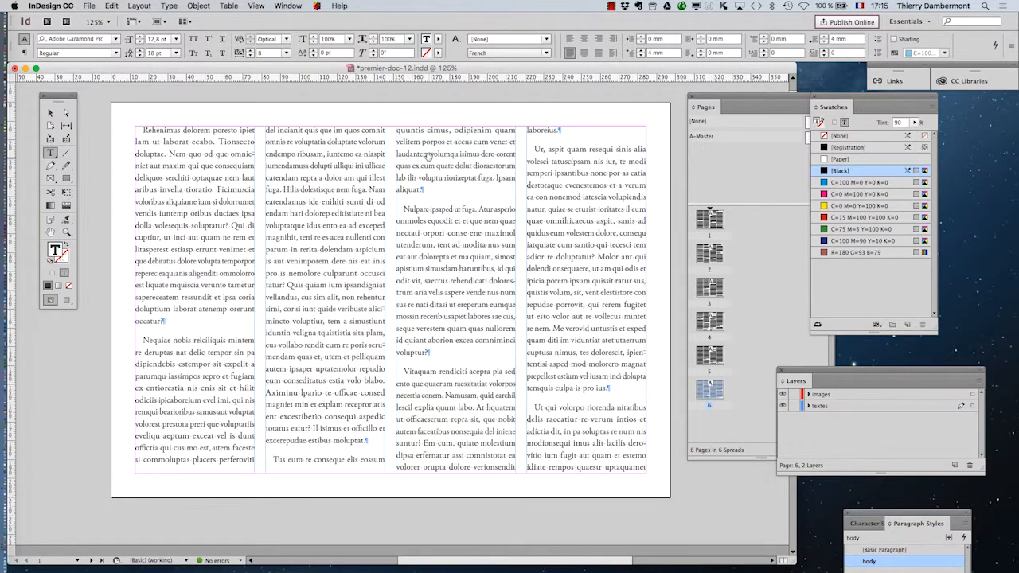
Go to page 3 and select all the text of the threaded story.
click(310, 165)
double_click(701, 294)
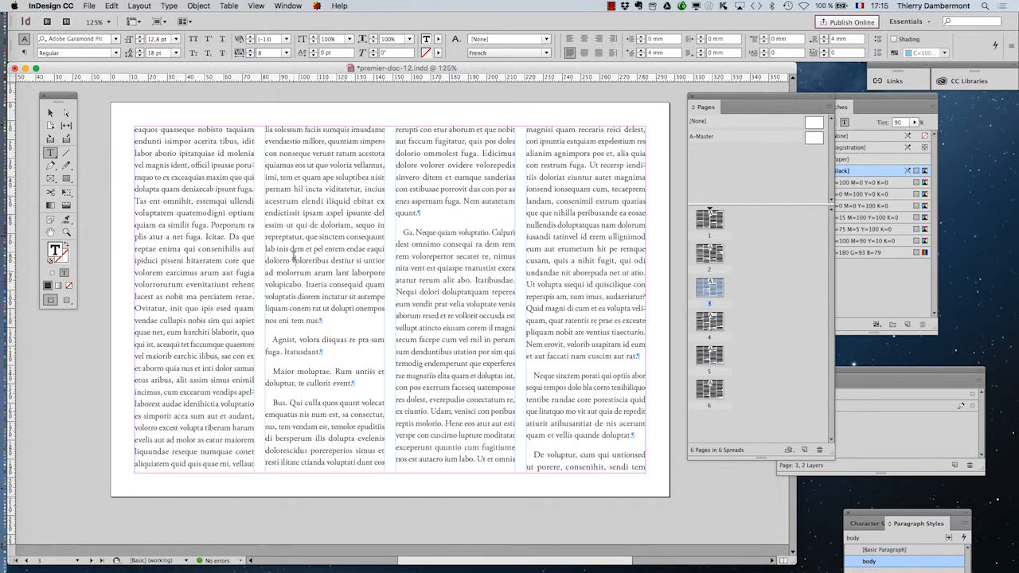
key(super+a)
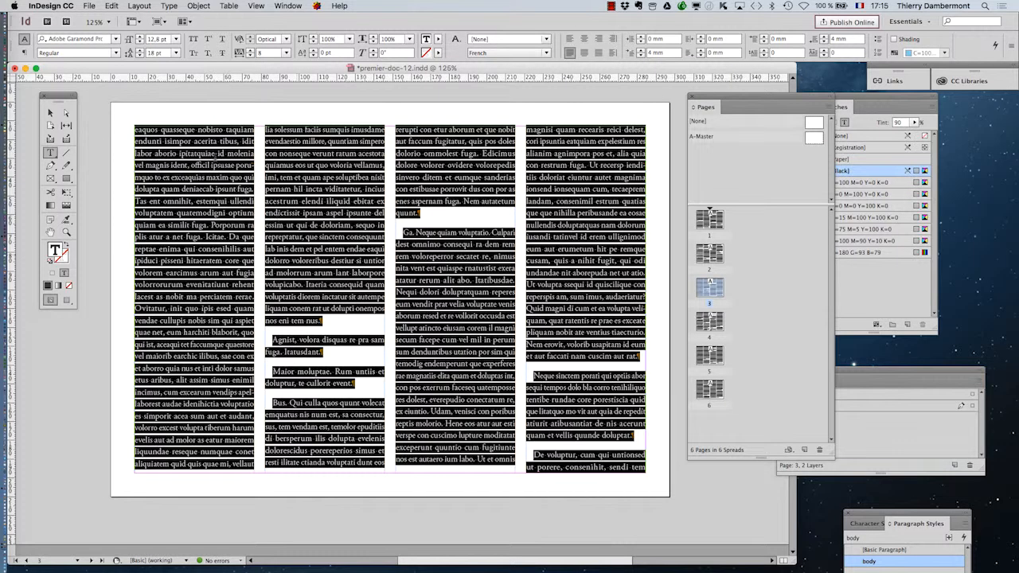
click(309, 261)
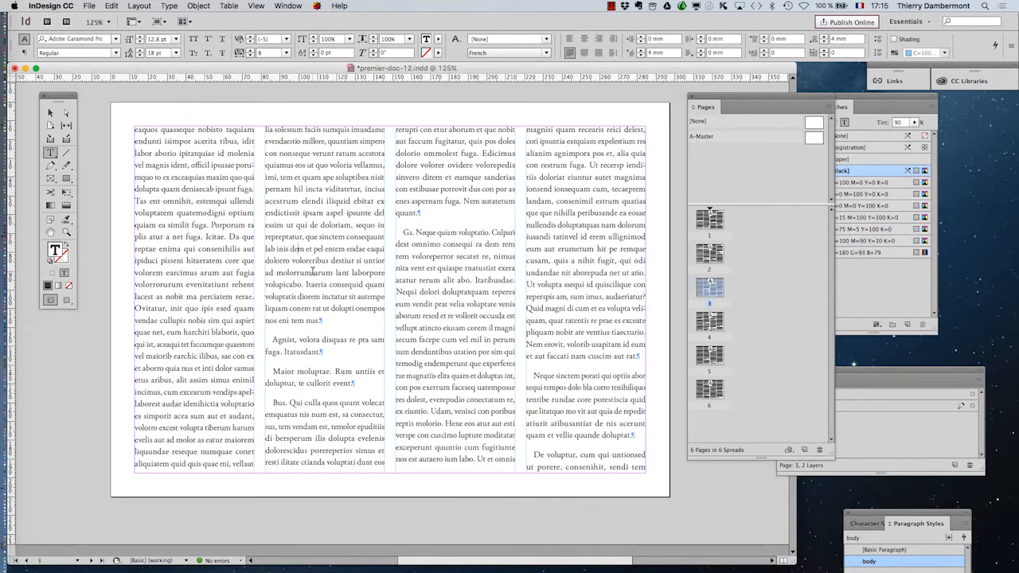
key(super+a)
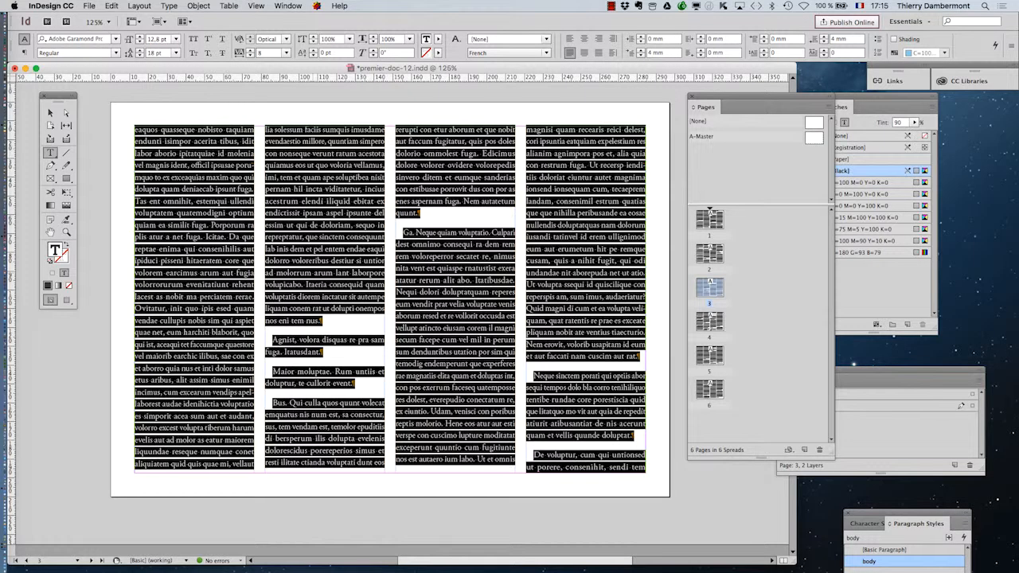
Hide and redisplay the Paragraph Styles panel, and place it over the upper part of the page beside the tools.
click(166, 6)
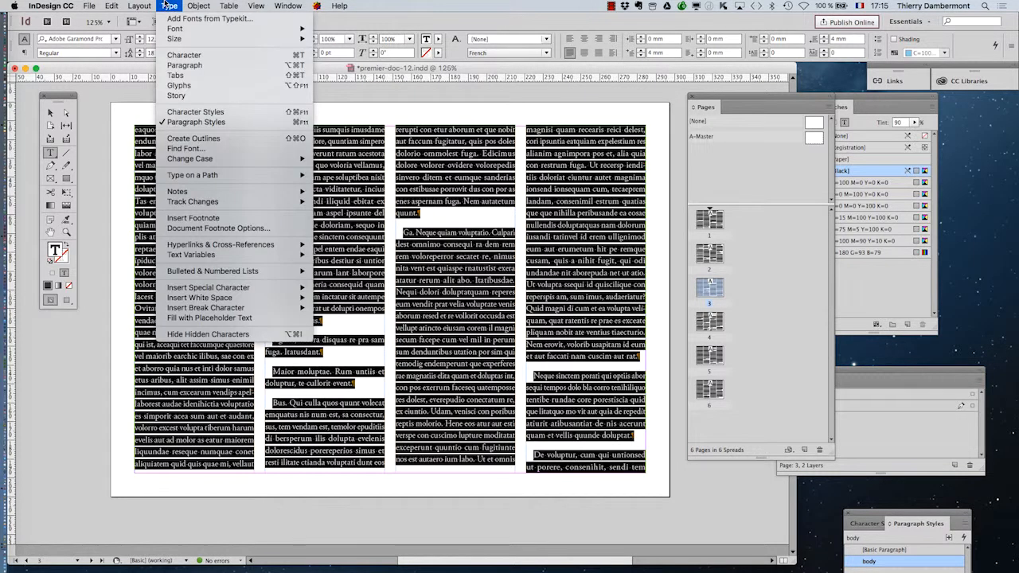
click(196, 122)
click(169, 6)
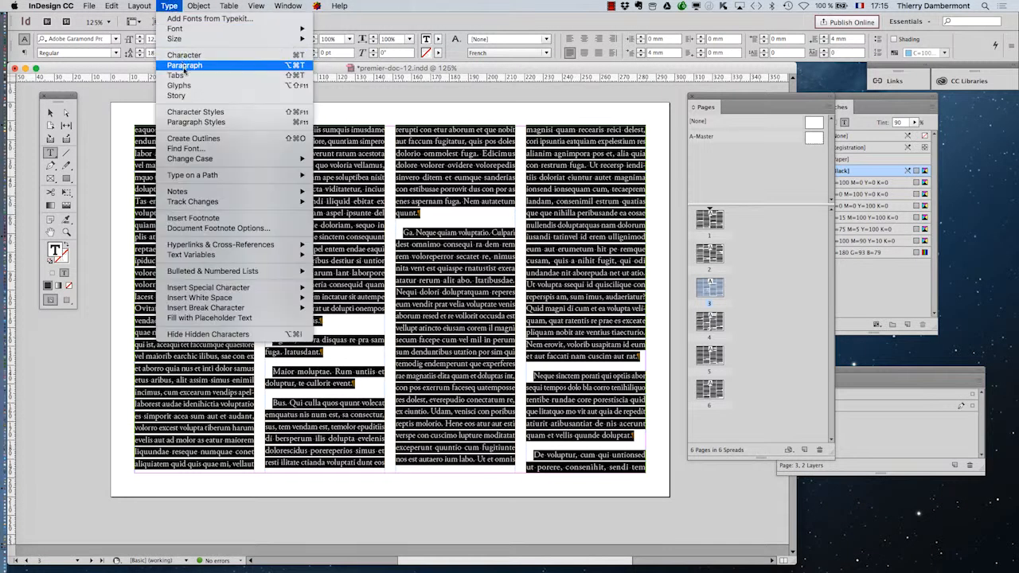
click(195, 122)
drag(903, 514, 145, 101)
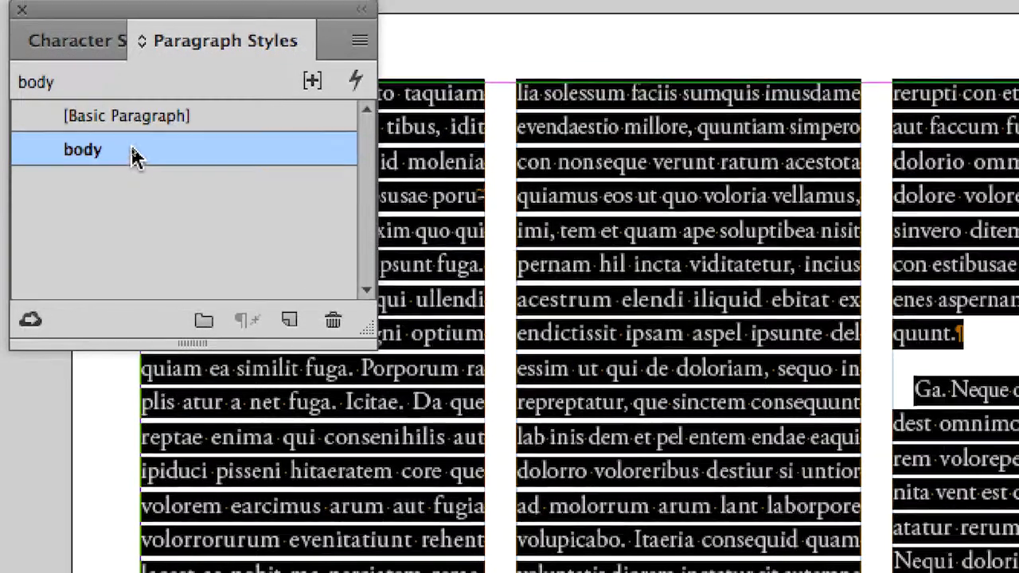
Apply the [Basic Paragraph] style to the whole selected story, switch it back to the body style, and deselect everything.
click(136, 120)
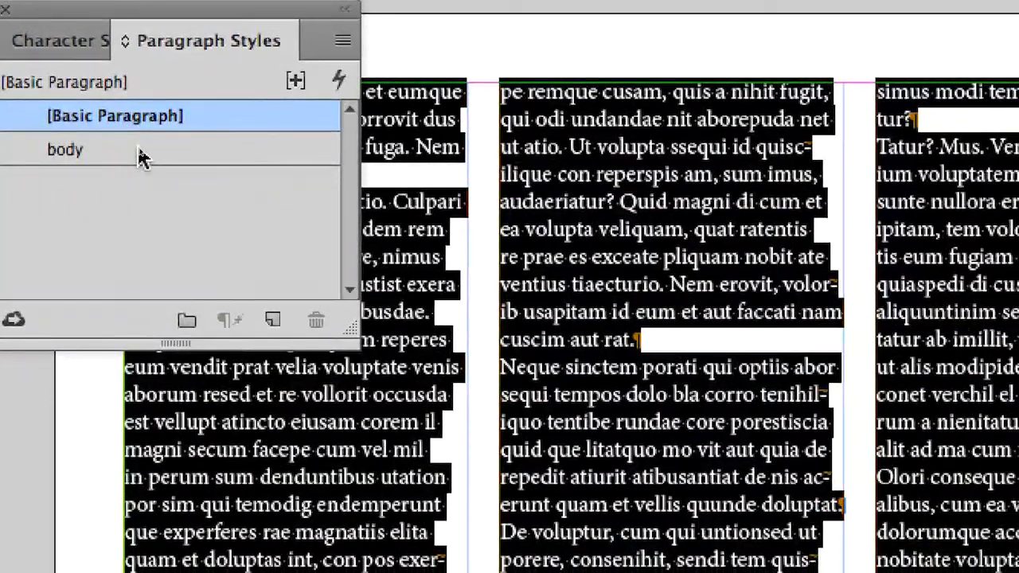
click(148, 171)
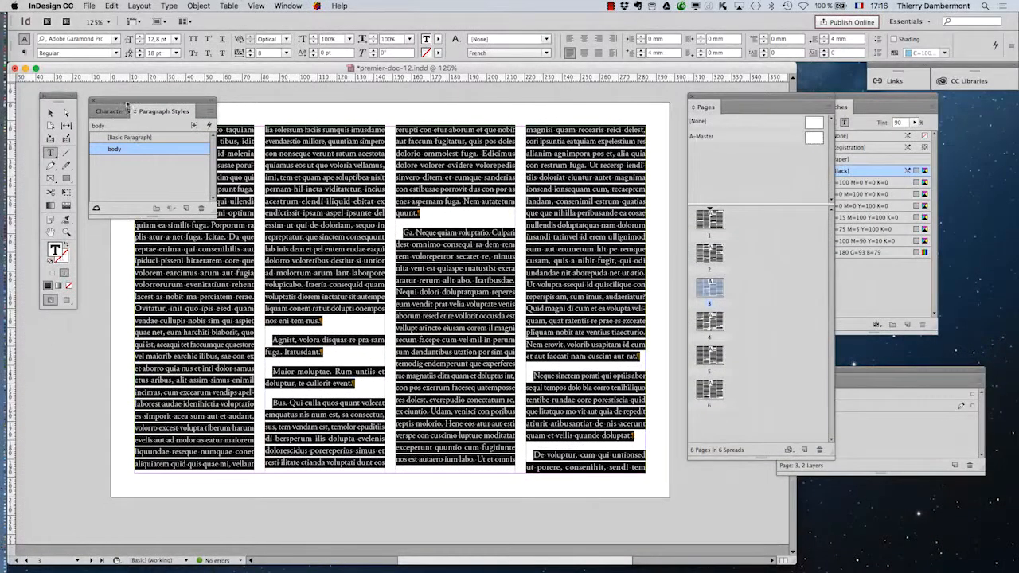
drag(115, 41, 153, 398)
click(51, 112)
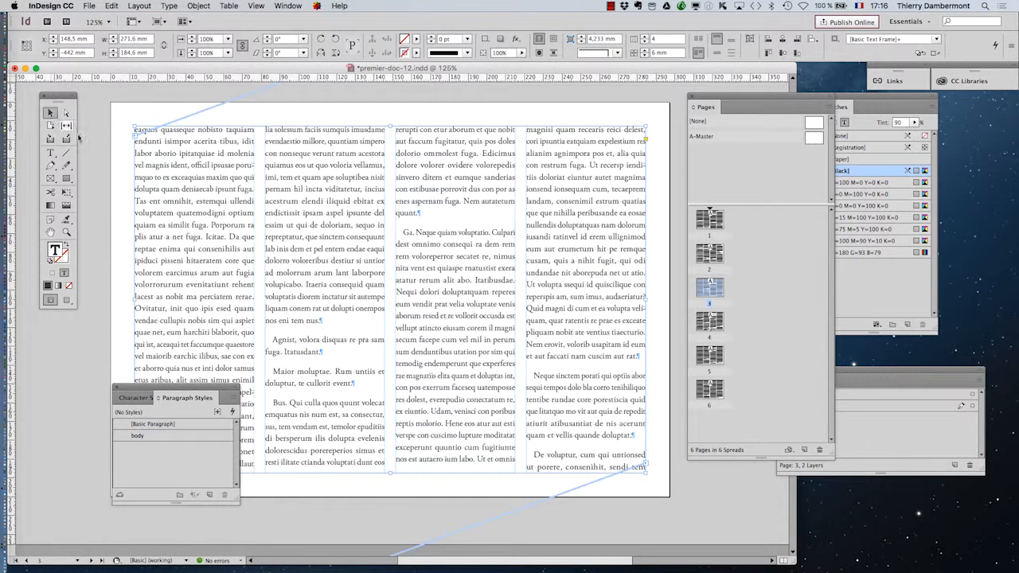
click(92, 145)
Examine the body-styled text flowing through pages 1 to 4, moving the Paragraph Styles panel clear of the pages.
scroll(343, 240, down, 1)
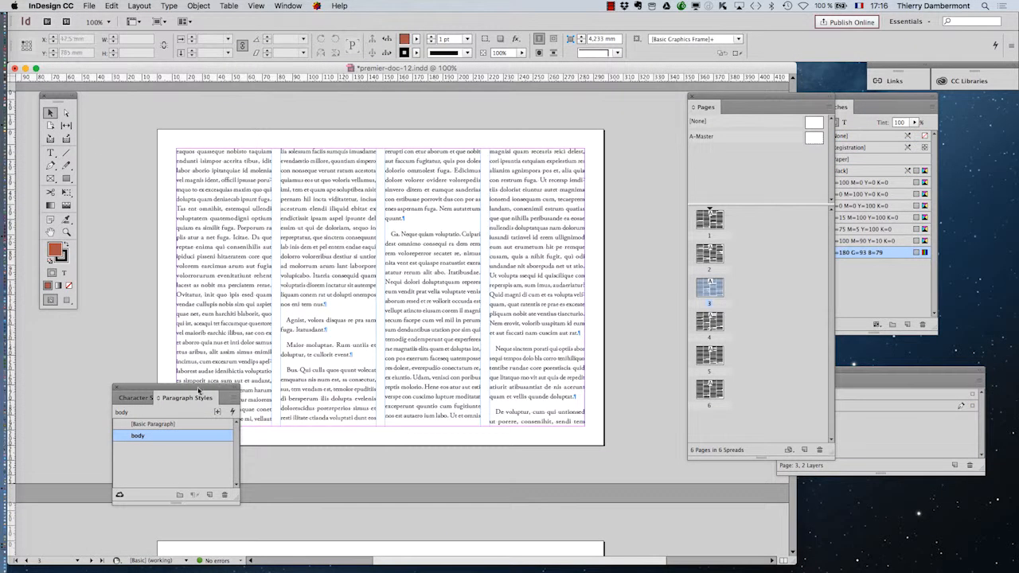
drag(199, 390, 234, 463)
scroll(269, 309, down, 5)
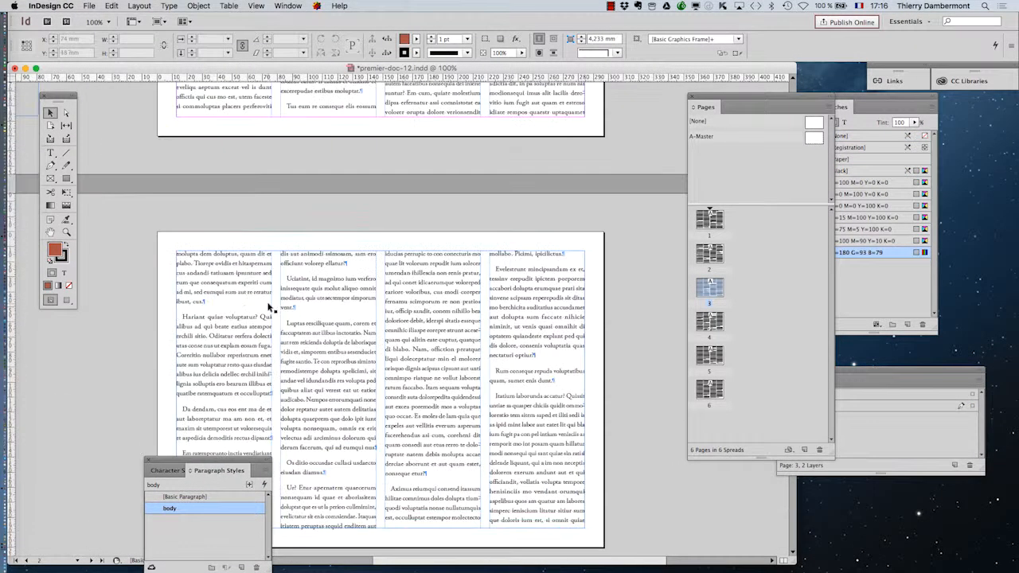
scroll(268, 308, up, 5)
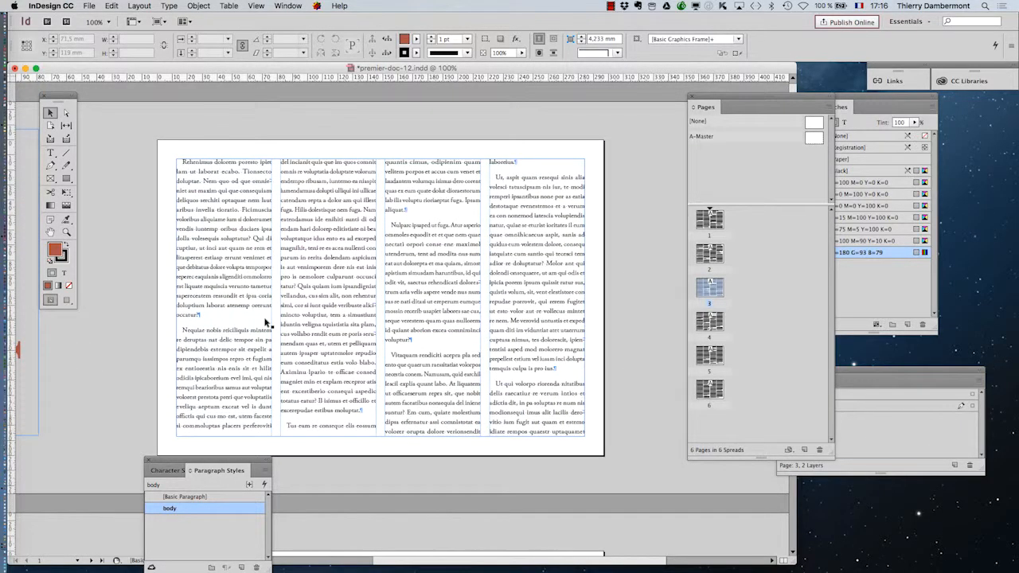
scroll(268, 323, down, 6)
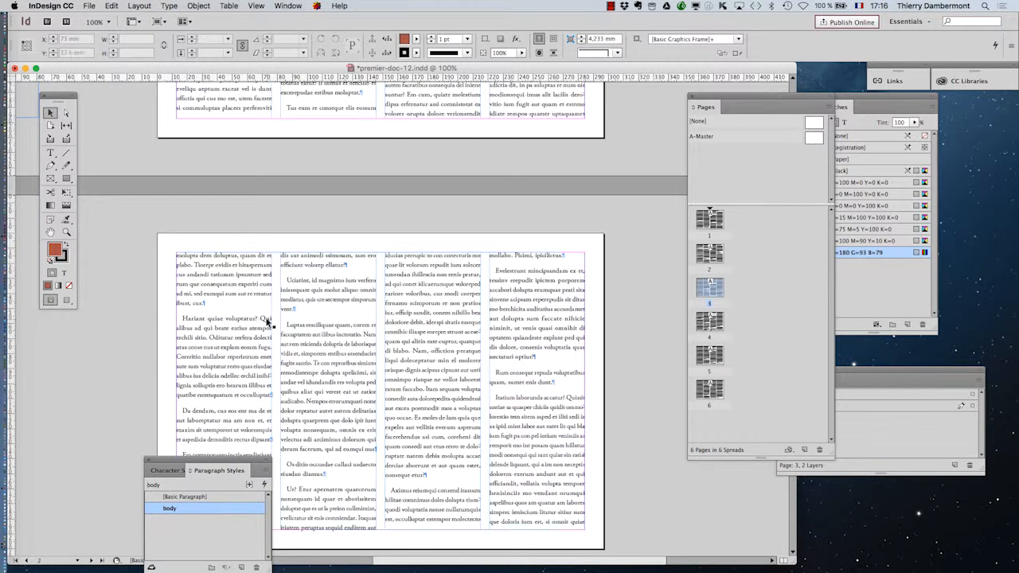
scroll(268, 323, down, 3)
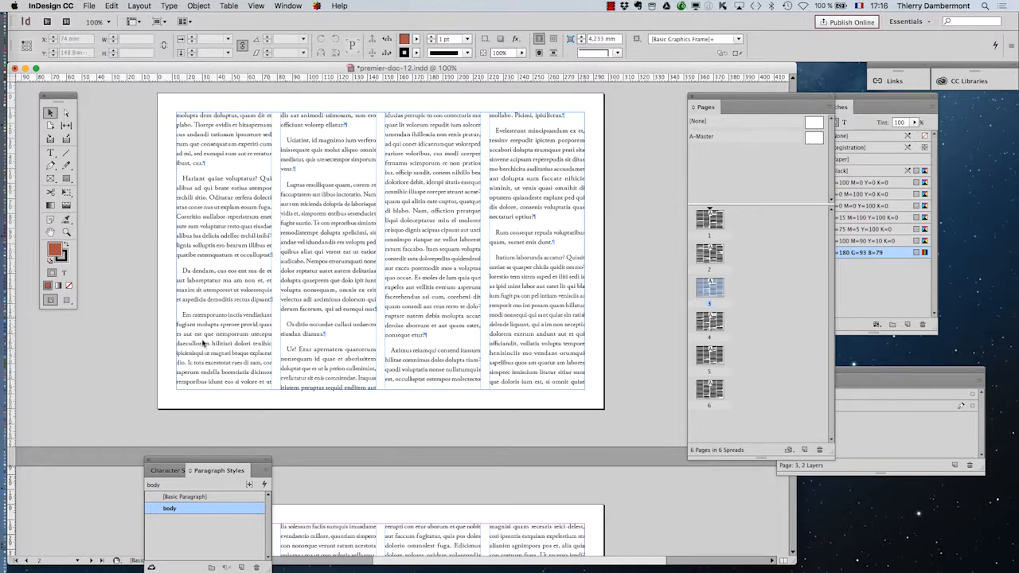
drag(172, 463, 721, 498)
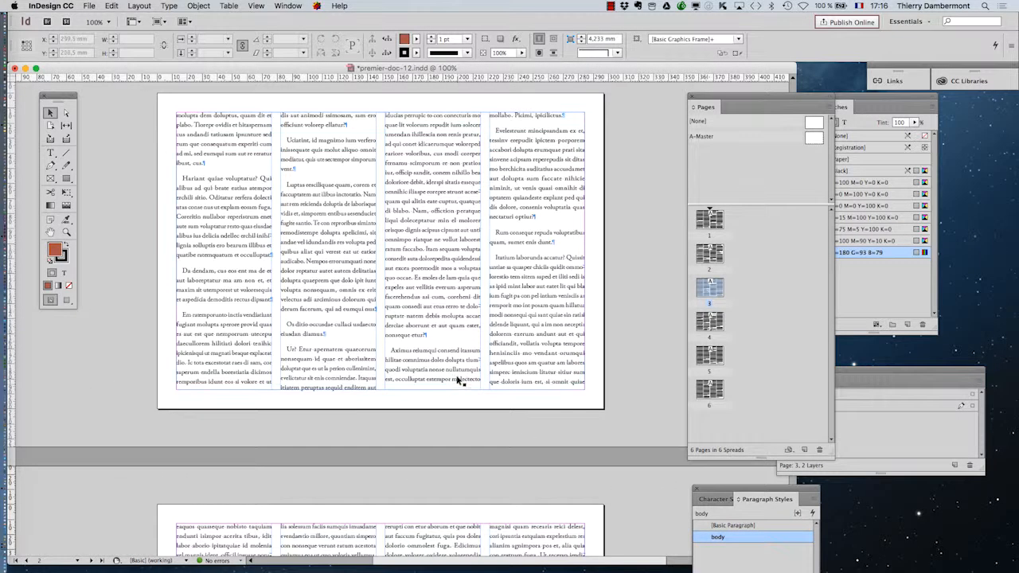
scroll(459, 380, down, 5)
scroll(459, 380, down, 8)
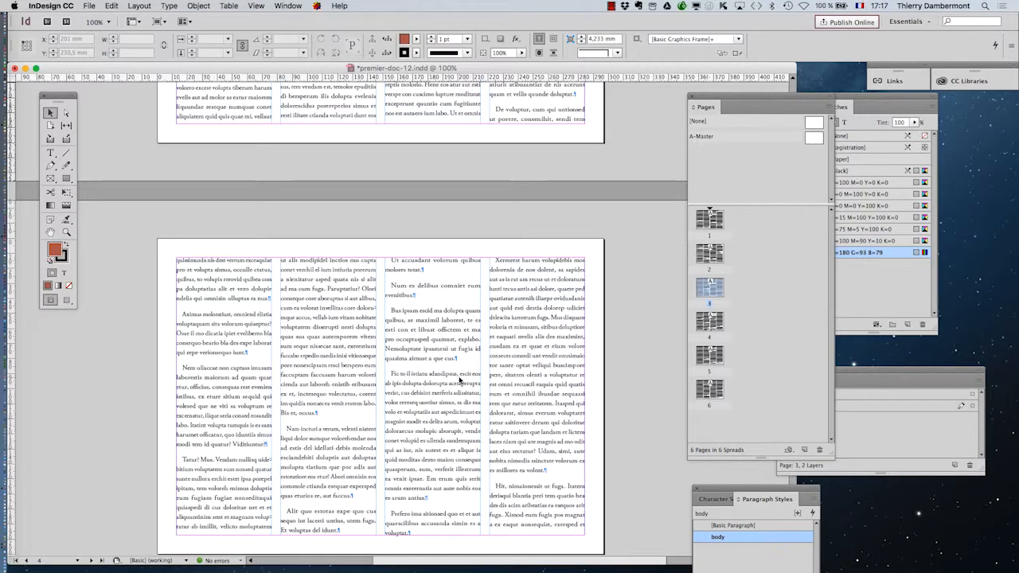
Save the document under a new file name in the B1B2 ID folder.
click(90, 6)
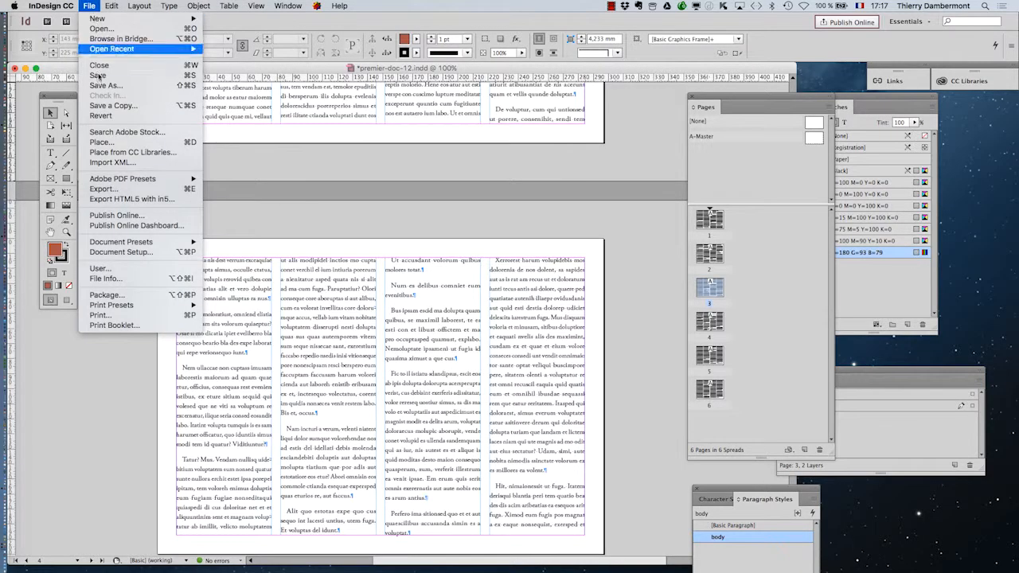
click(102, 85)
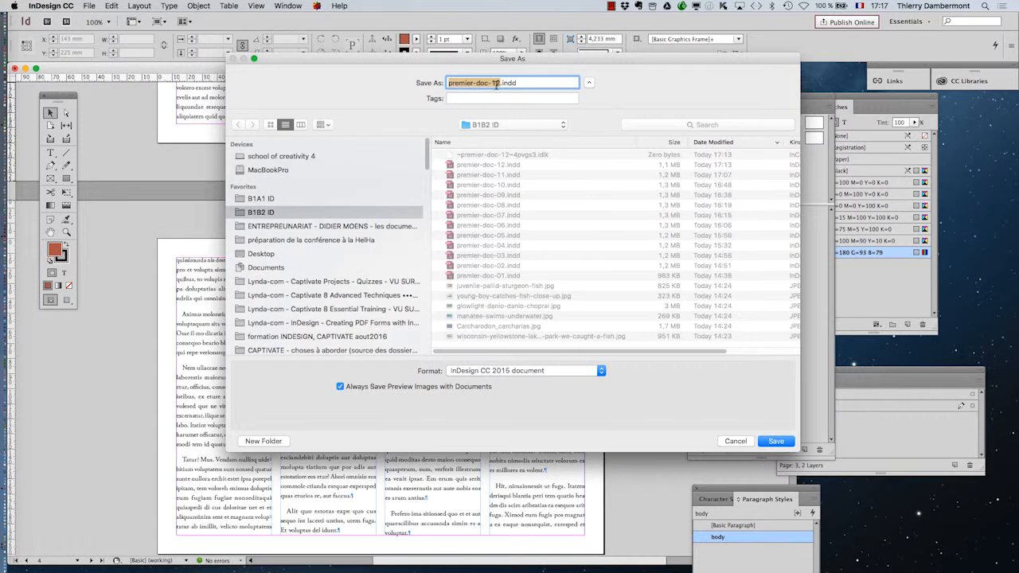